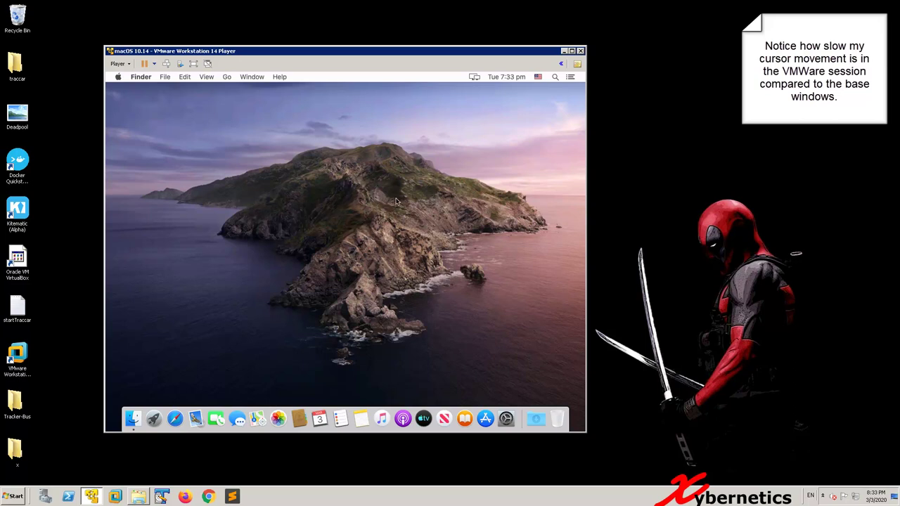
# Step: Create a new text document named TestTextFile on the Windows desktop
pyautogui.click(648, 159)
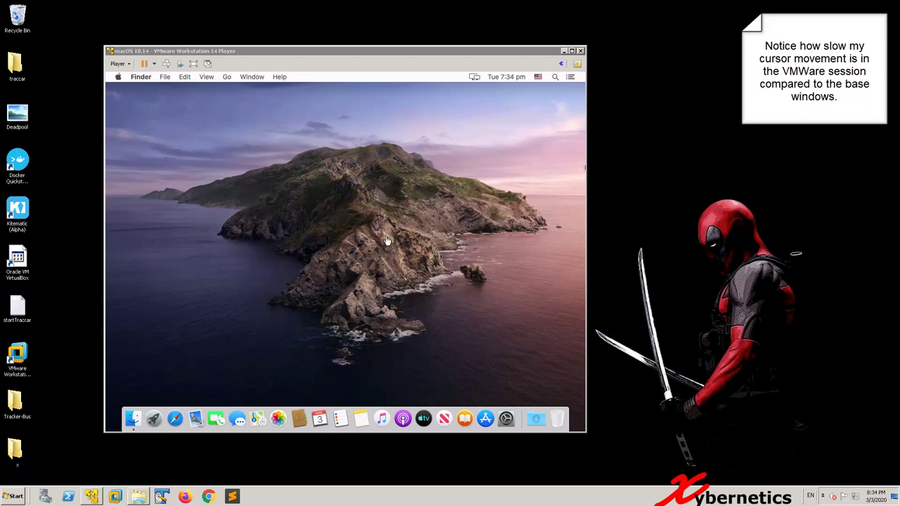
pyautogui.click(300, 200)
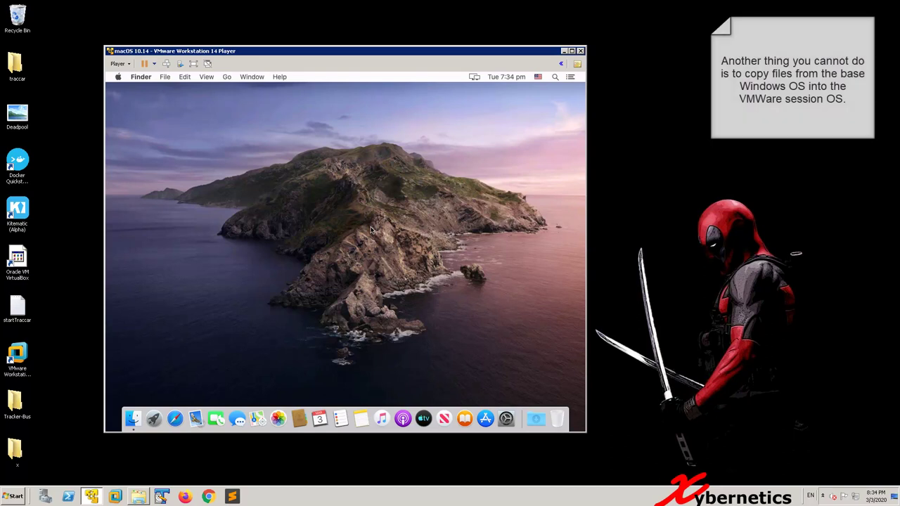
pyautogui.rightClick(62, 335)
pyautogui.moveTo(84, 400)
pyautogui.click(197, 414)
pyautogui.write('TestTextFile')
pyautogui.press('Return')
# Step: Write 'This is a test text file' into TestTextFile and save it
pyautogui.doubleClick(88, 355)
pyautogui.write('This is a test text file')
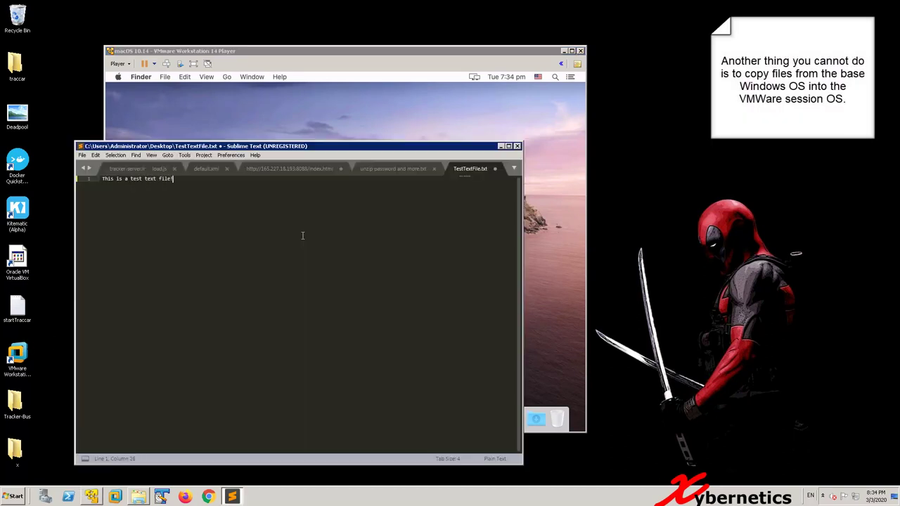
pyautogui.hotkey('ctrl', 's')
pyautogui.click(562, 140)
pyautogui.click(502, 148)
# Step: Check TestTextFile's properties and move it beside the Tracker-Bus folder
pyautogui.rightClick(92, 358)
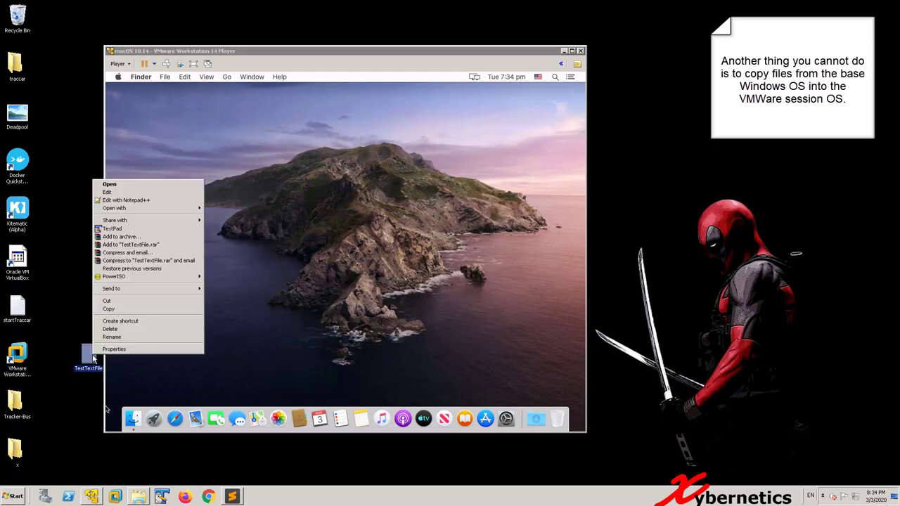
pyautogui.click(99, 354)
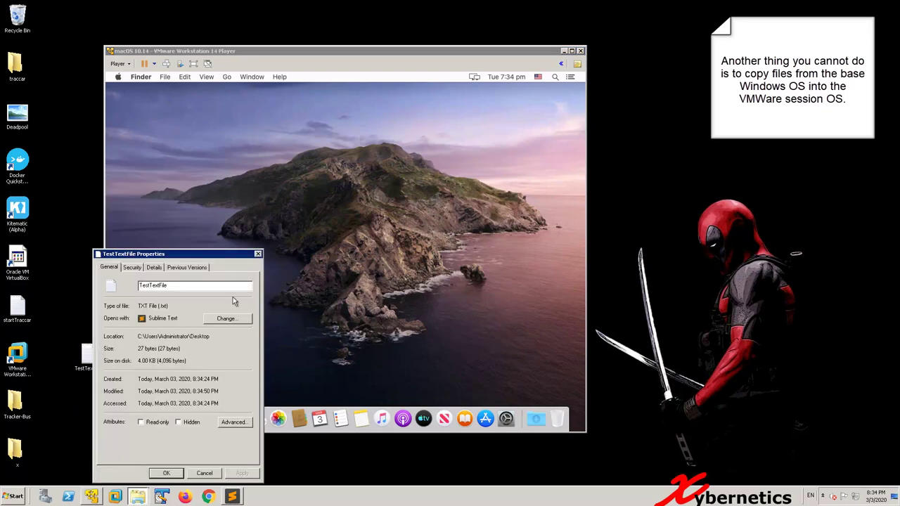
pyautogui.click(259, 256)
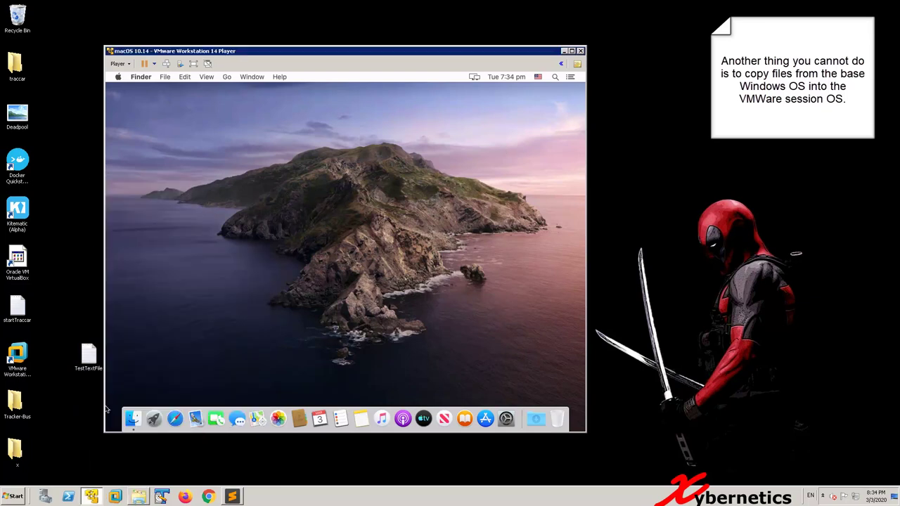
pyautogui.click(91, 355)
pyautogui.moveTo(65, 338); pyautogui.dragTo(217, 279)
# Step: Try dropping and copy-pasting TestTextFile into the macOS desktop, which offers no paste option
pyautogui.moveTo(68, 413); pyautogui.dragTo(208, 320)
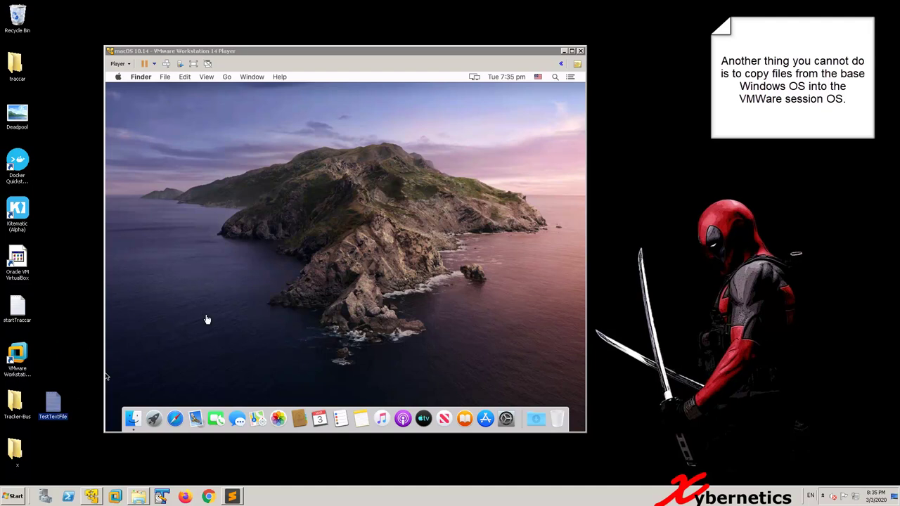
pyautogui.click(217, 329)
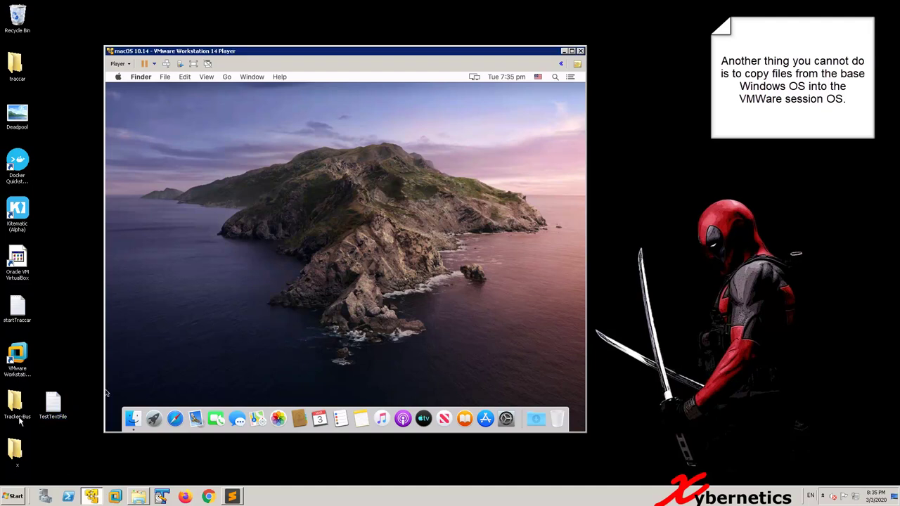
pyautogui.click(53, 403)
pyautogui.rightClick(53, 403)
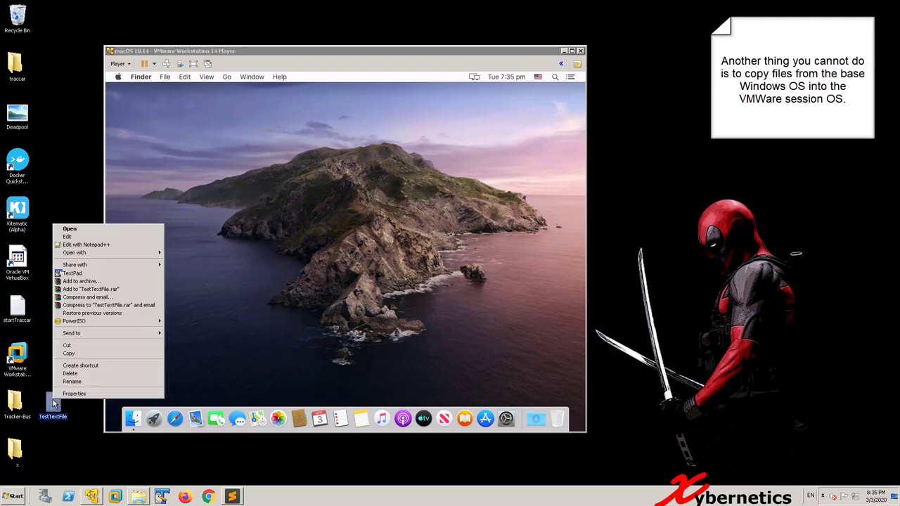
pyautogui.click(161, 350)
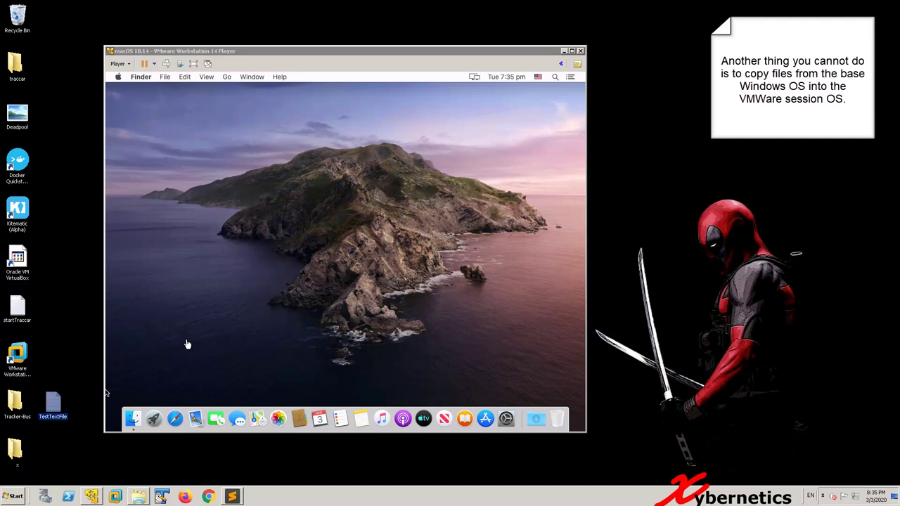
pyautogui.click(188, 343)
pyautogui.rightClick(198, 317)
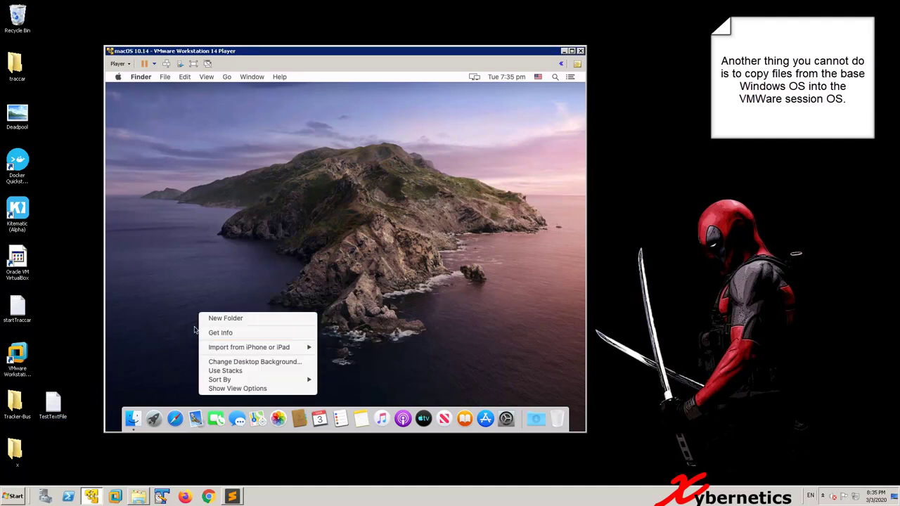
pyautogui.click(169, 305)
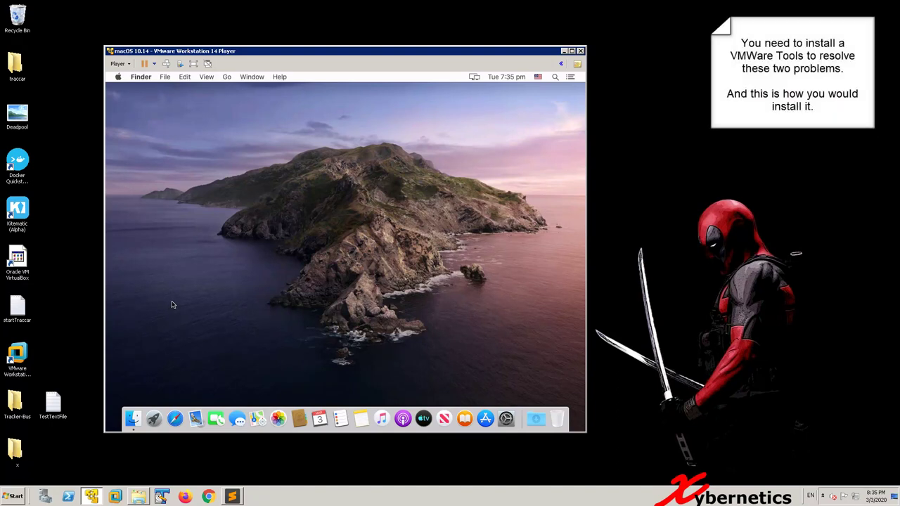
# Step: Mount VMware Tools via Player > Manage and launch the Install VMware Tools package, allowing volume access
pyautogui.click(118, 63)
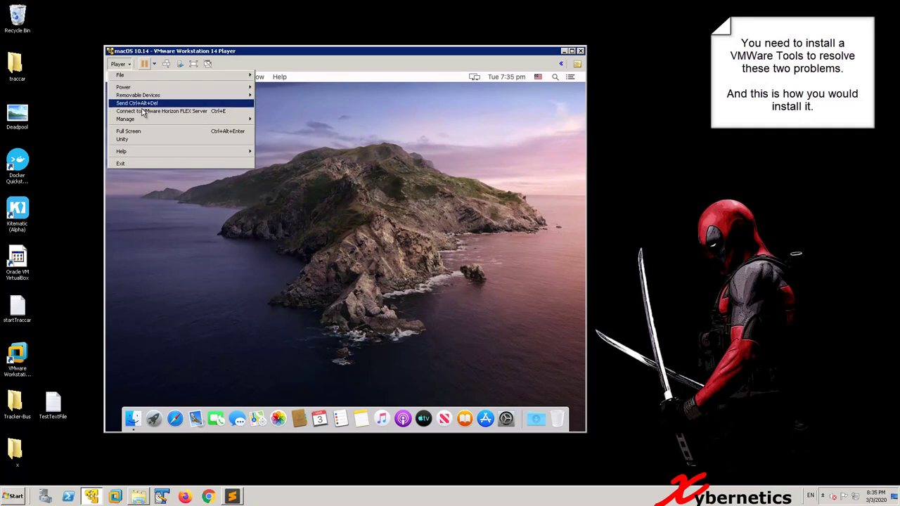
pyautogui.moveTo(149, 120)
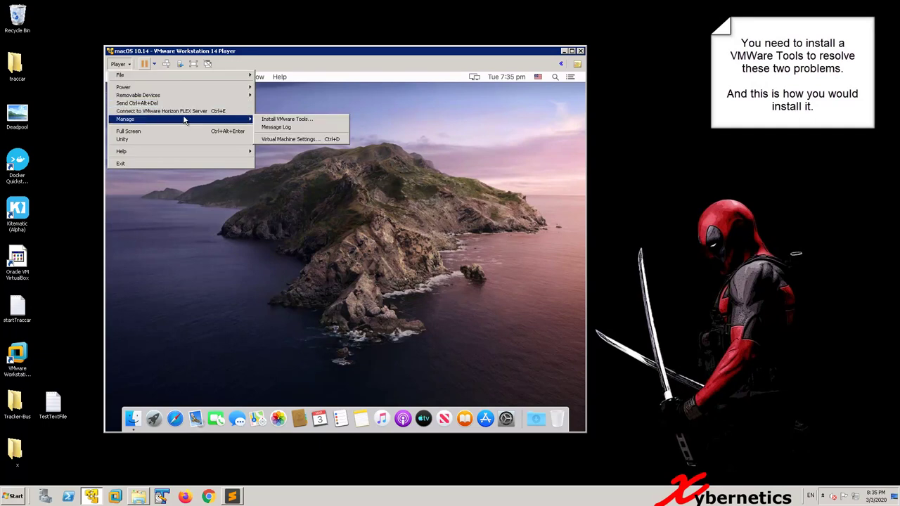
pyautogui.click(285, 119)
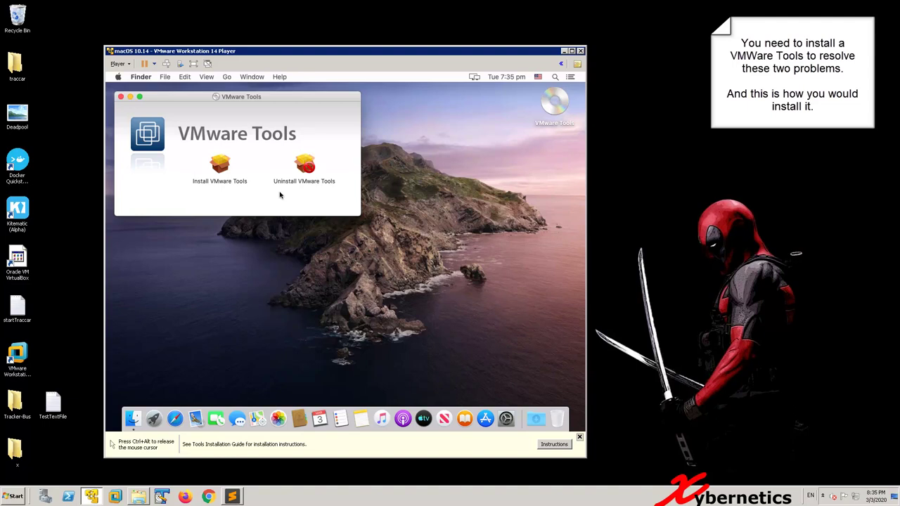
pyautogui.click(219, 167)
pyautogui.doubleClick(218, 167)
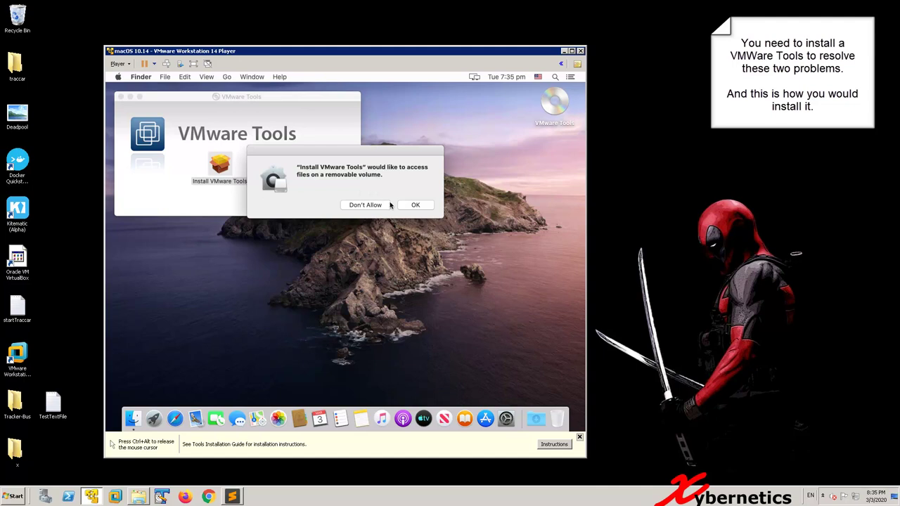
pyautogui.click(407, 208)
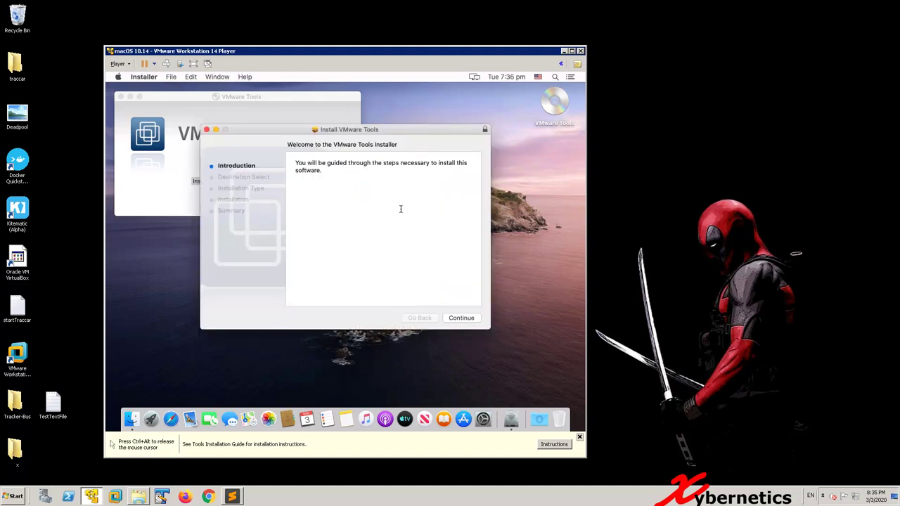
# Step: Advance the installer through Continue, Install and Continue Installation
pyautogui.click(461, 318)
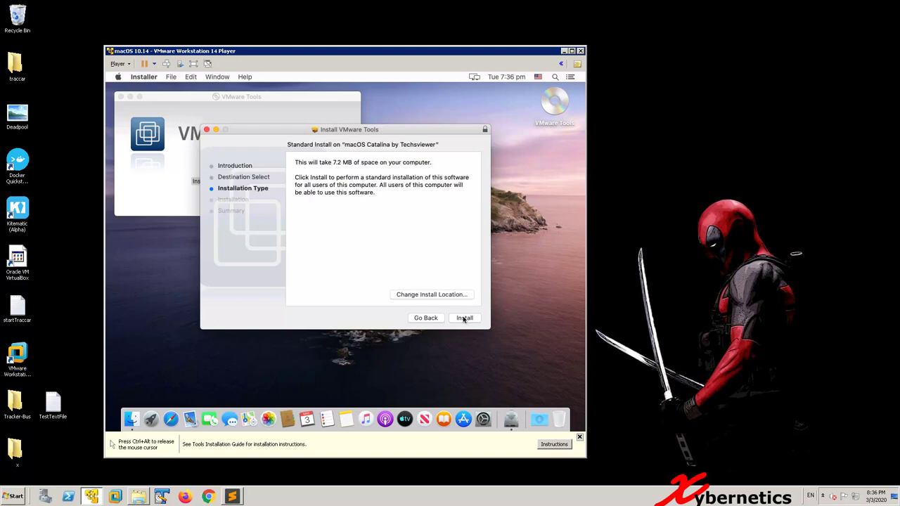
pyautogui.click(464, 318)
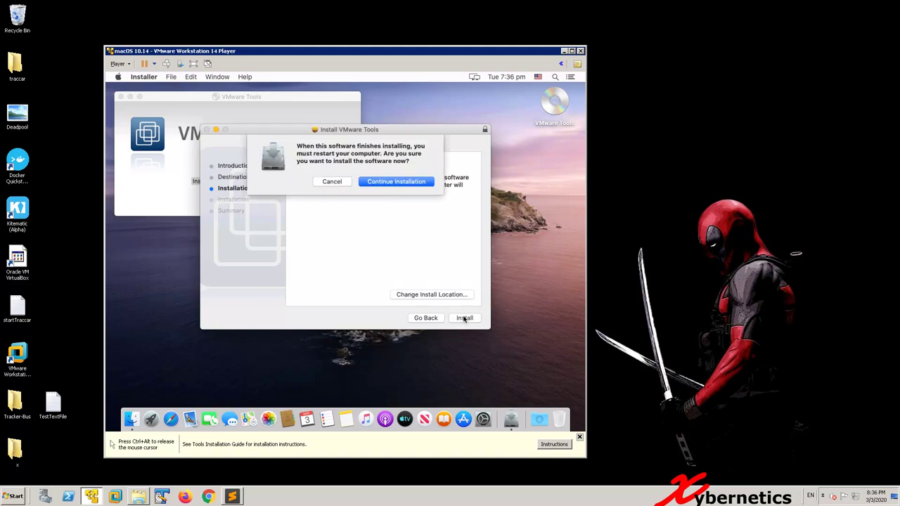
pyautogui.click(402, 182)
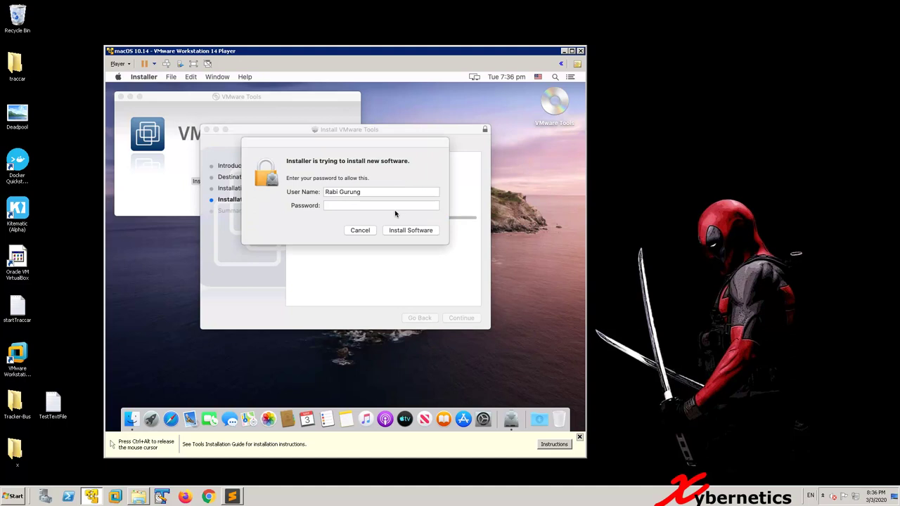
# Step: Authorise the install with the account password, allow volume access, and restart the guest
pyautogui.click(394, 208)
pyautogui.write('••••••••')
pyautogui.press('Return')
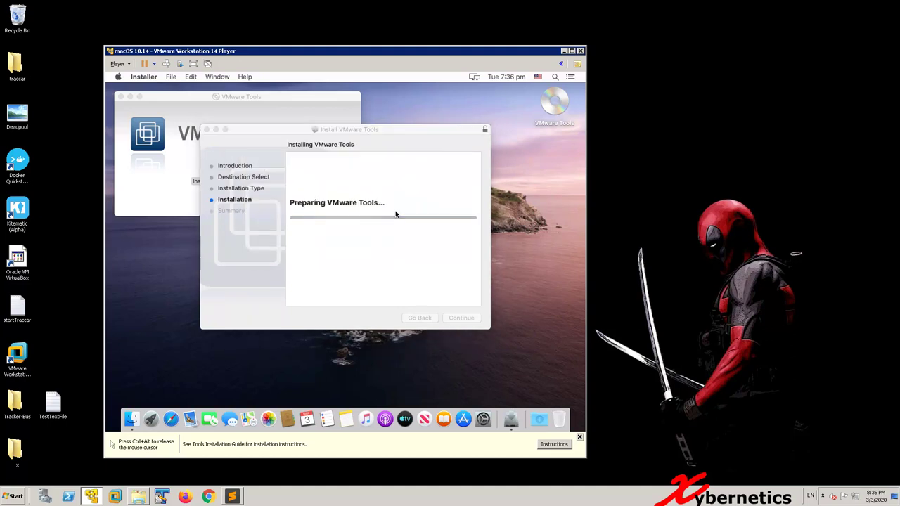
pyautogui.click(411, 205)
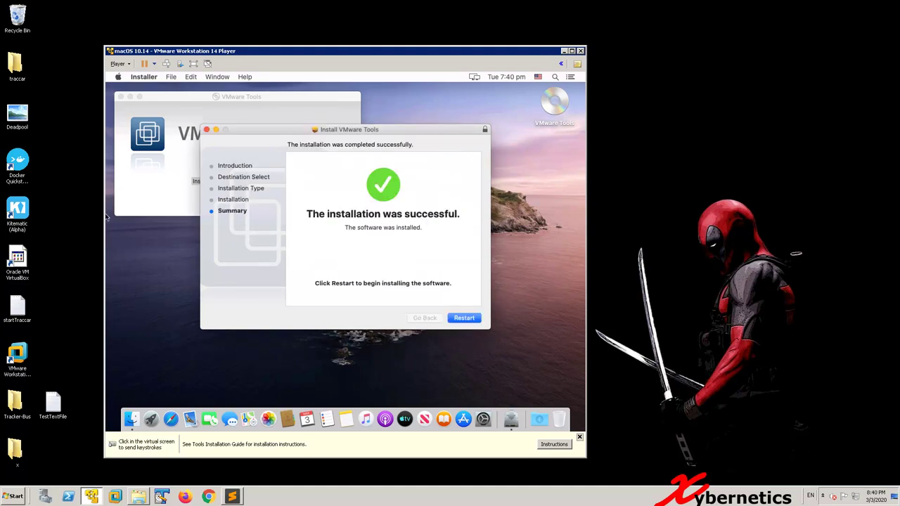
pyautogui.click(466, 319)
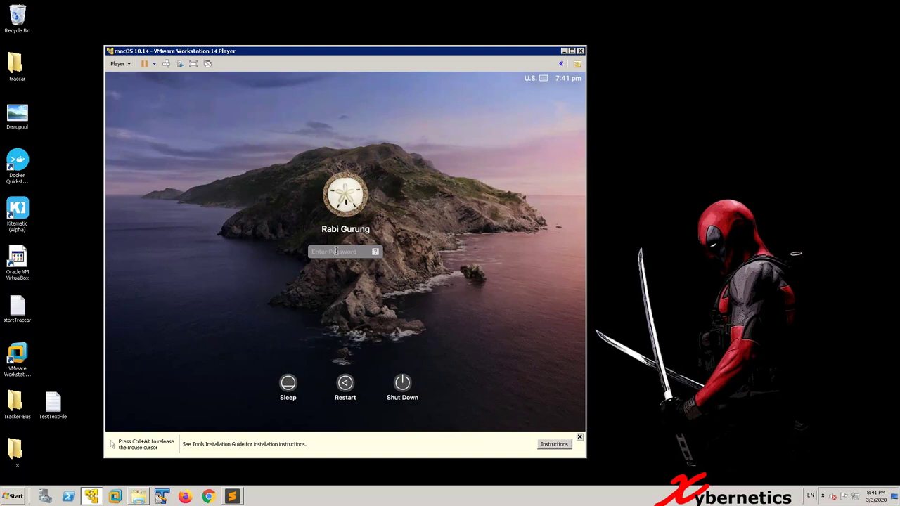
# Step: Log in to macOS with the account password and release the mouse with Ctrl+Alt
pyautogui.write('••••••••')
pyautogui.press('Return')
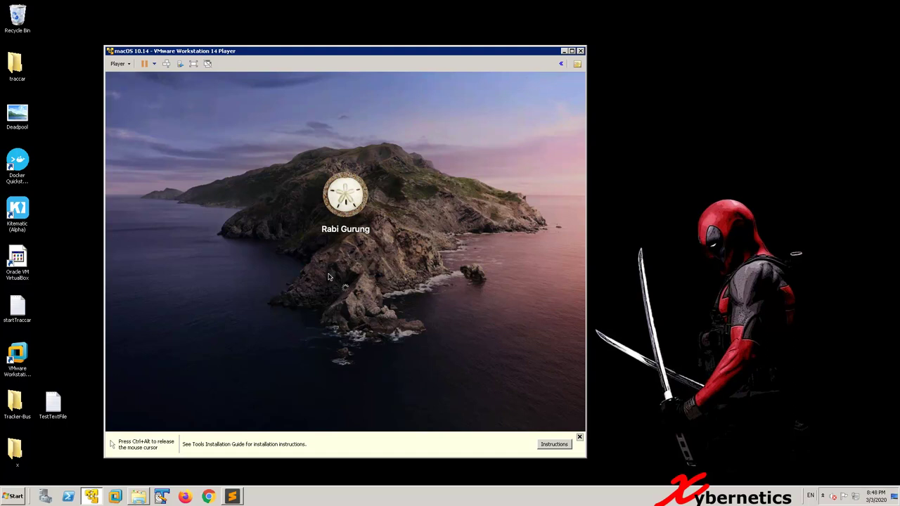
pyautogui.hotkey('ctrl', 'alt')
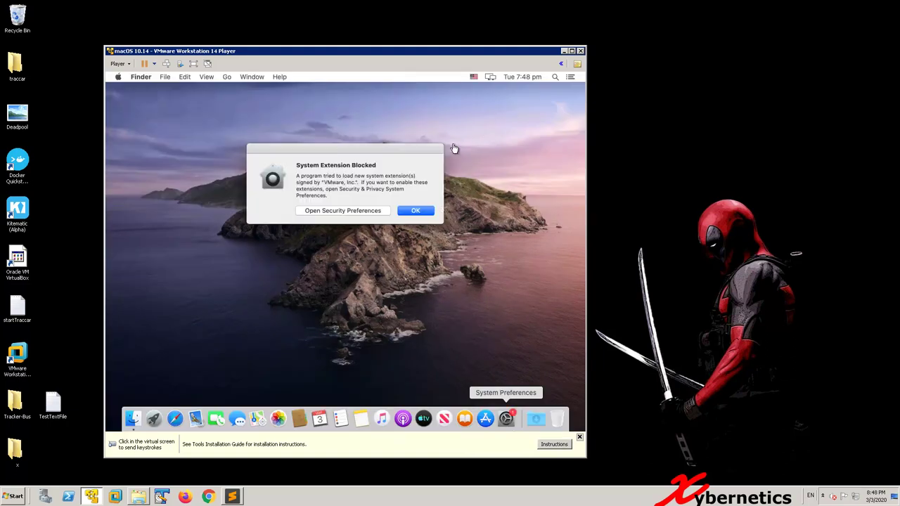
# Step: Open Security Preferences from the alert and unlock them with the password
pyautogui.click(371, 211)
pyautogui.click(368, 213)
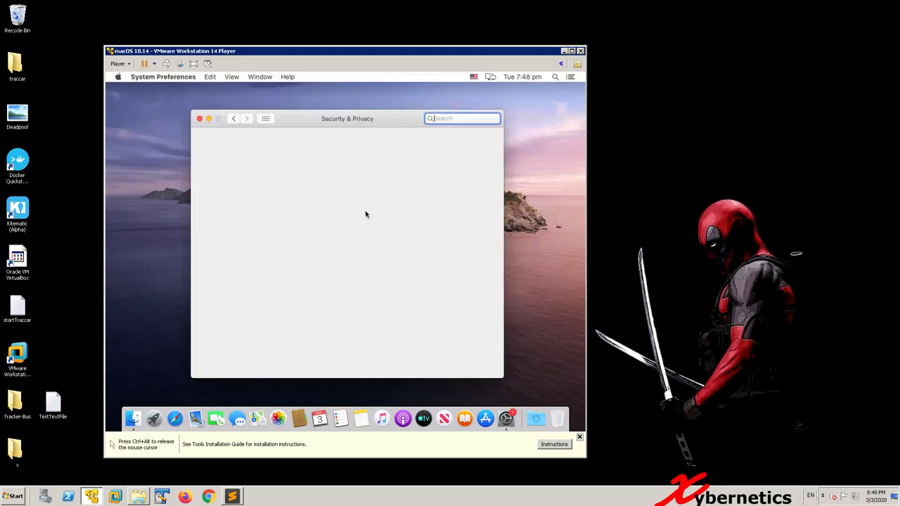
pyautogui.click(212, 366)
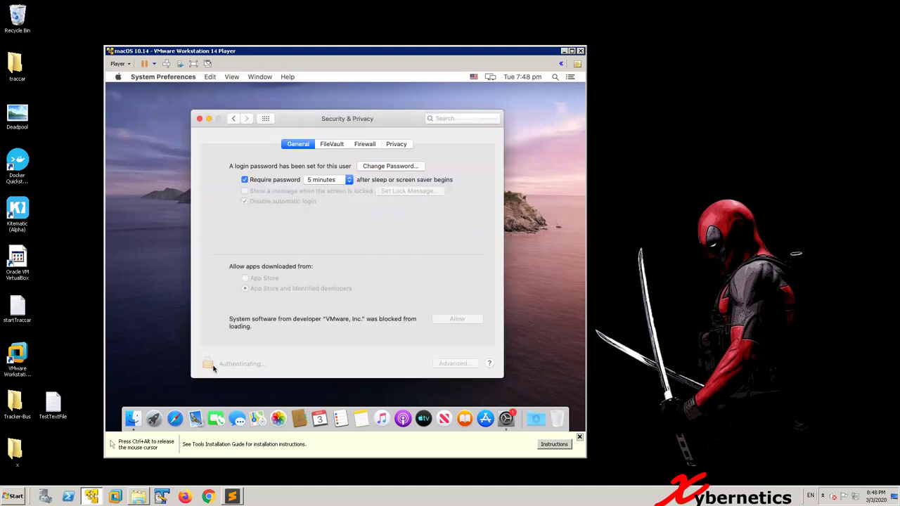
pyautogui.write('p')
pyautogui.press('Return')
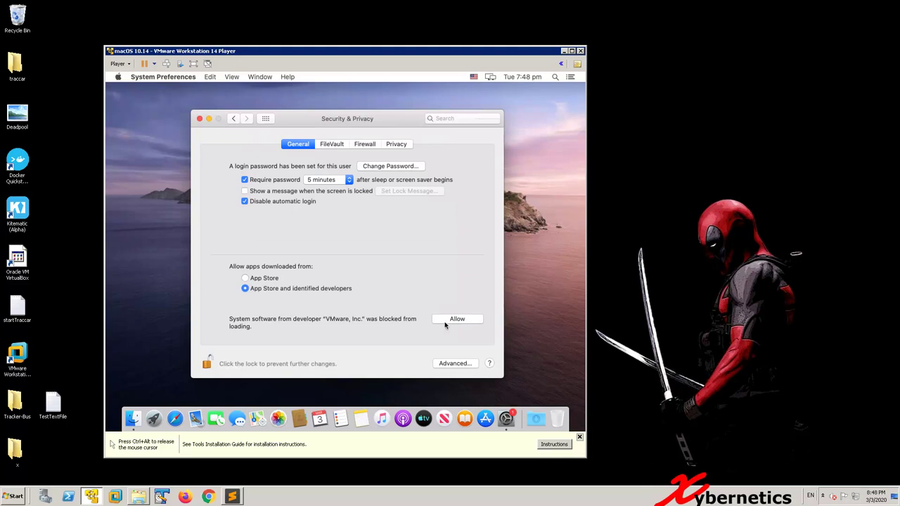
# Step: Allow the blocked VMware system software, dismiss both notices, and close Security & Privacy
pyautogui.click(444, 322)
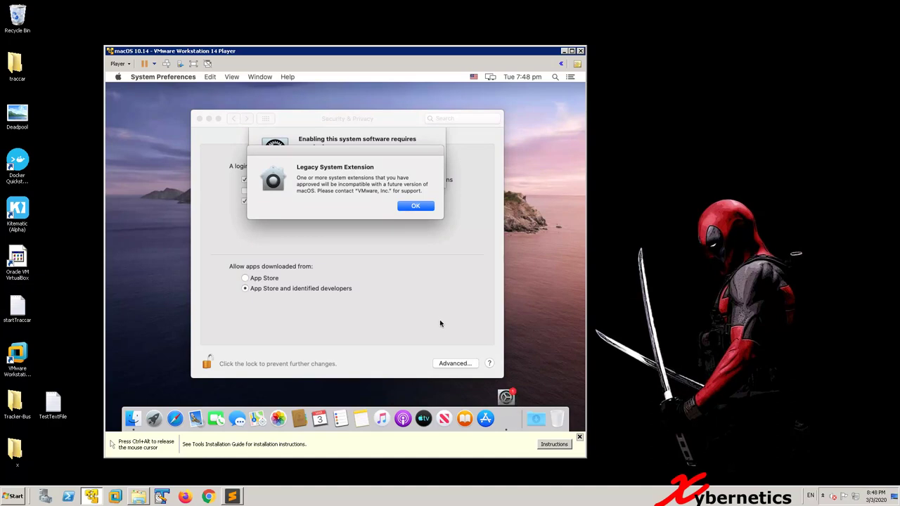
pyautogui.click(426, 208)
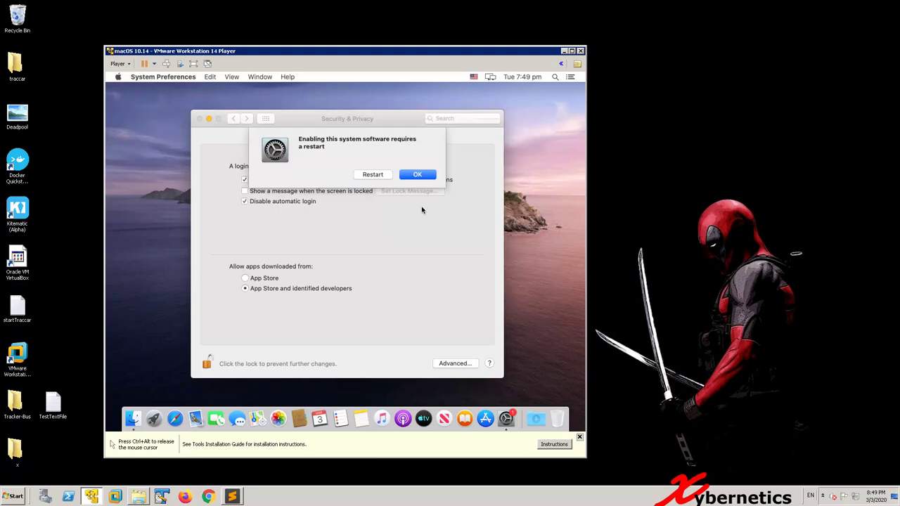
pyautogui.click(416, 176)
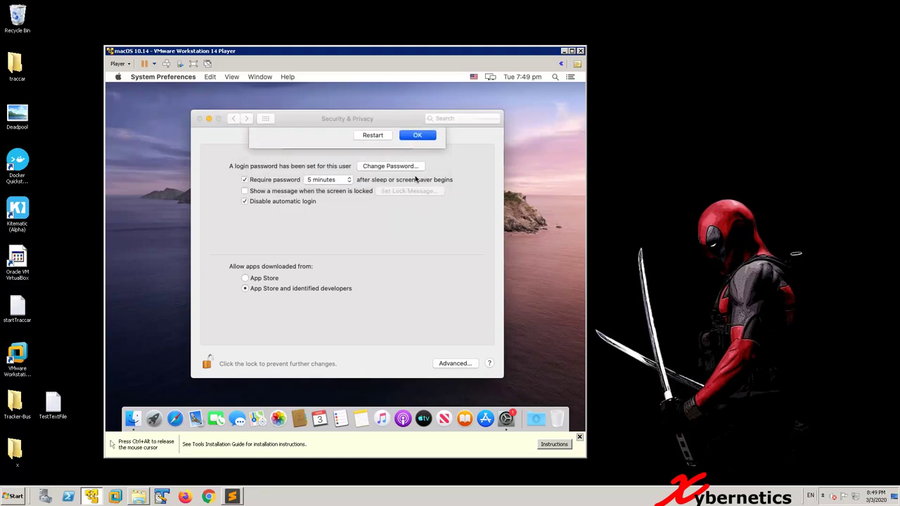
pyautogui.click(199, 120)
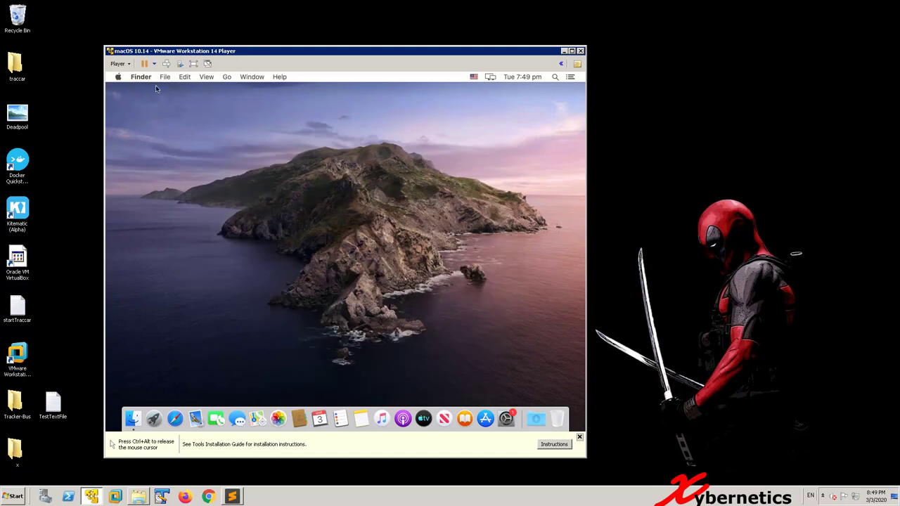
# Step: Shut down the macOS guest from Player > Power and confirm the power-off
pyautogui.click(128, 65)
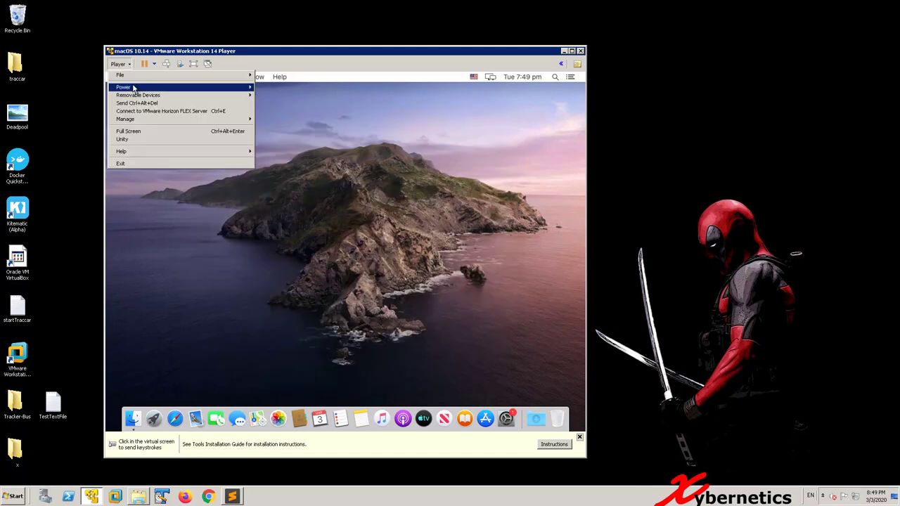
pyautogui.moveTo(133, 88)
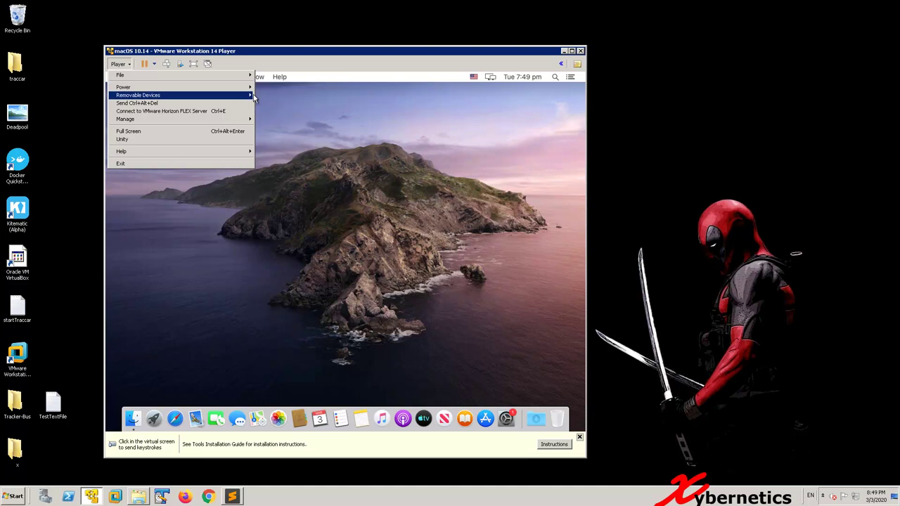
pyautogui.moveTo(248, 90)
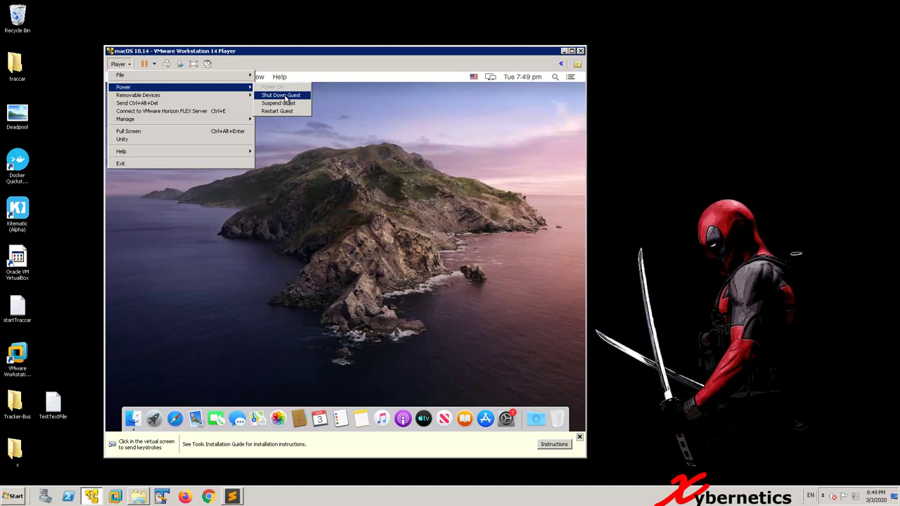
pyautogui.click(285, 96)
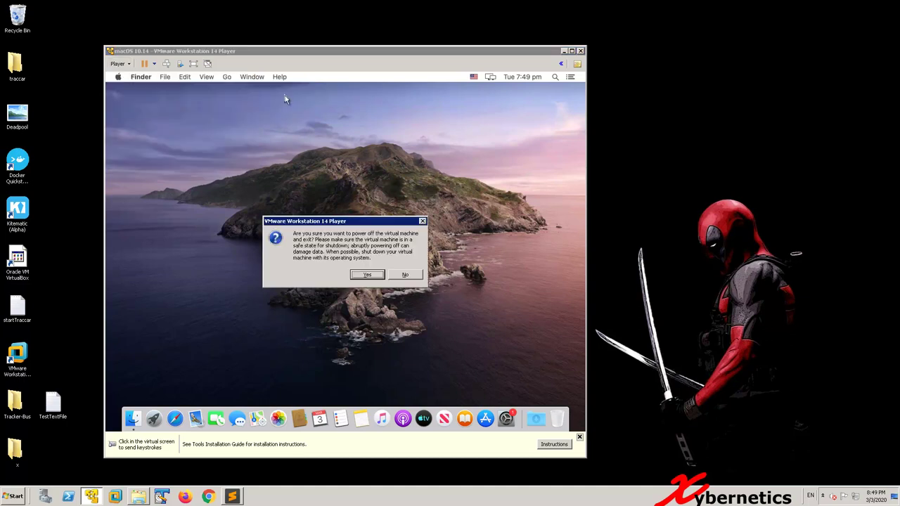
pyautogui.click(377, 274)
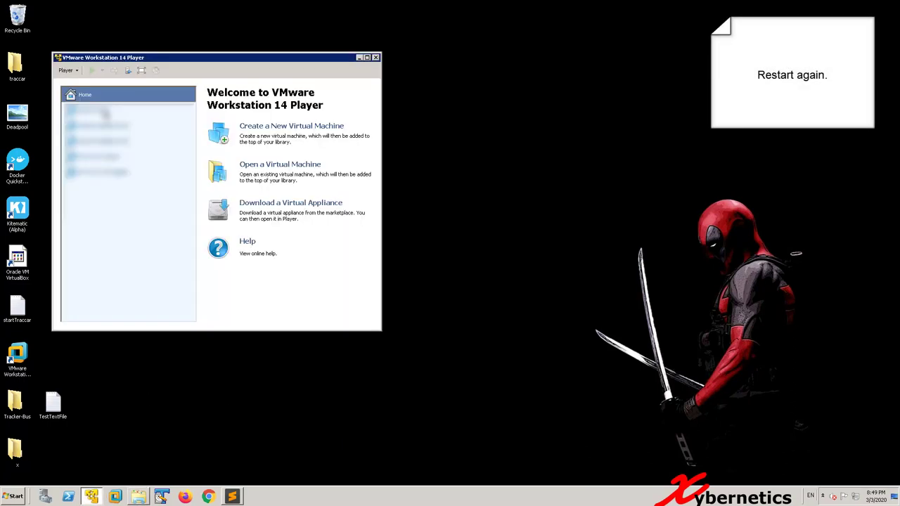
# Step: Power the macOS virtual machine back on and log in with the account password
pyautogui.click(253, 287)
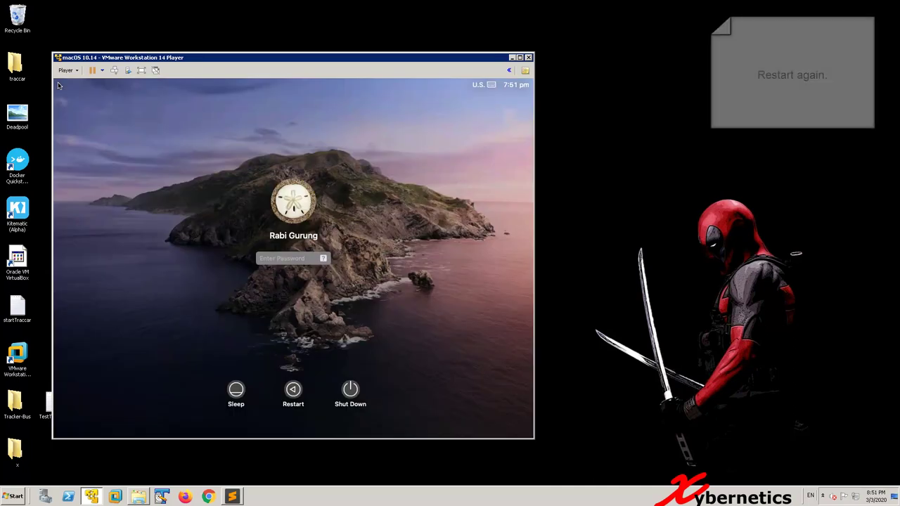
pyautogui.click(67, 80)
pyautogui.write('****')
pyautogui.press('Return')
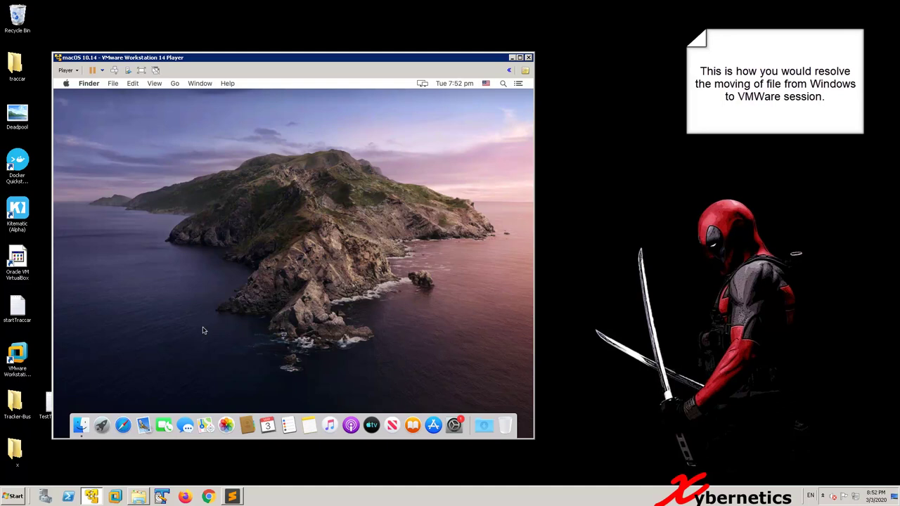
# Step: Move the TestTextFile icon below the x folder on the host desktop
pyautogui.click(50, 400)
pyautogui.moveTo(50, 400); pyautogui.dragTo(45, 454)
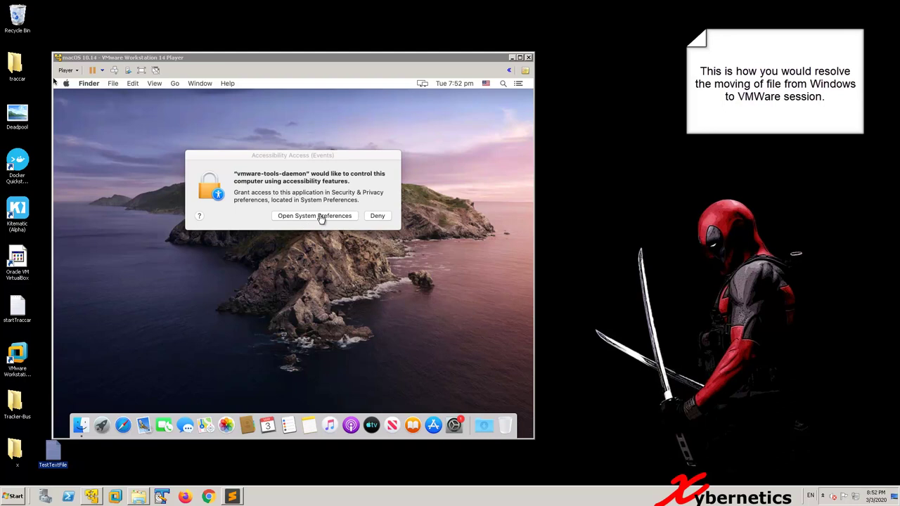
pyautogui.click(321, 219)
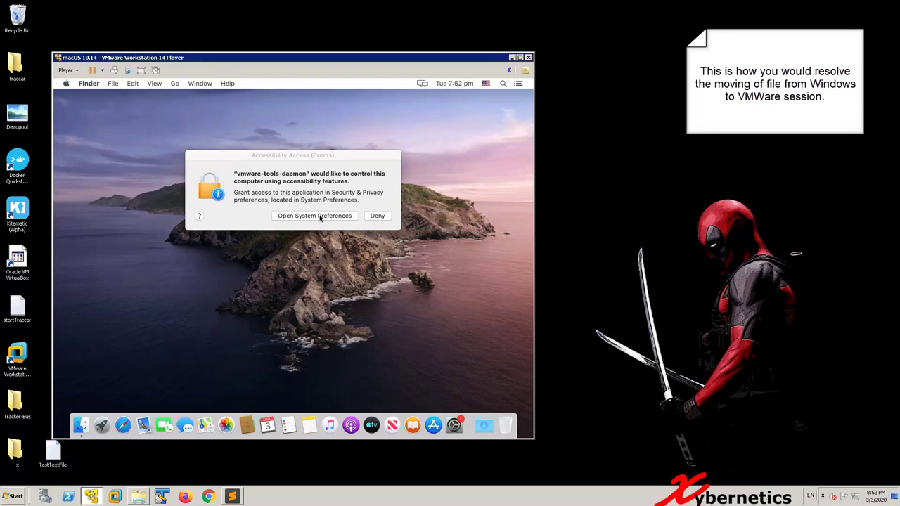
# Step: Unlock Accessibility privacy with the password to allow vmware-tools-daemon, then close Security & Privacy
pyautogui.click(320, 216)
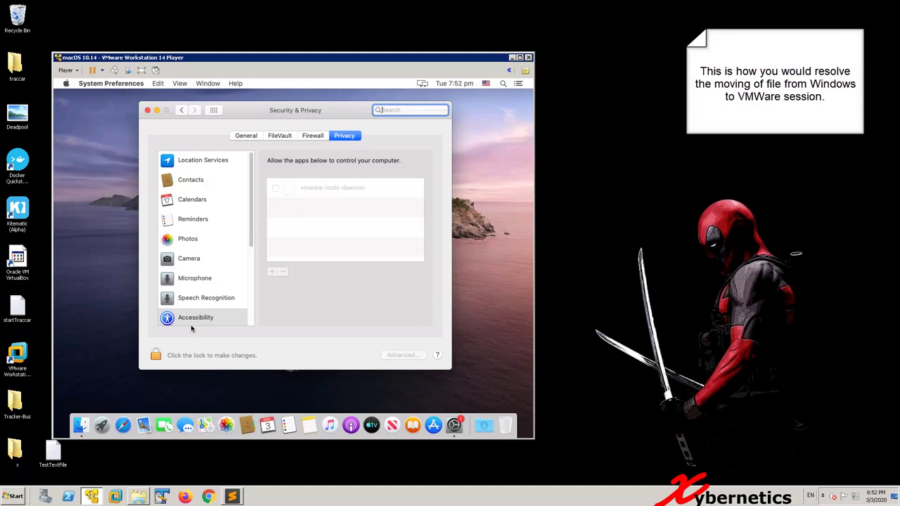
pyautogui.click(155, 354)
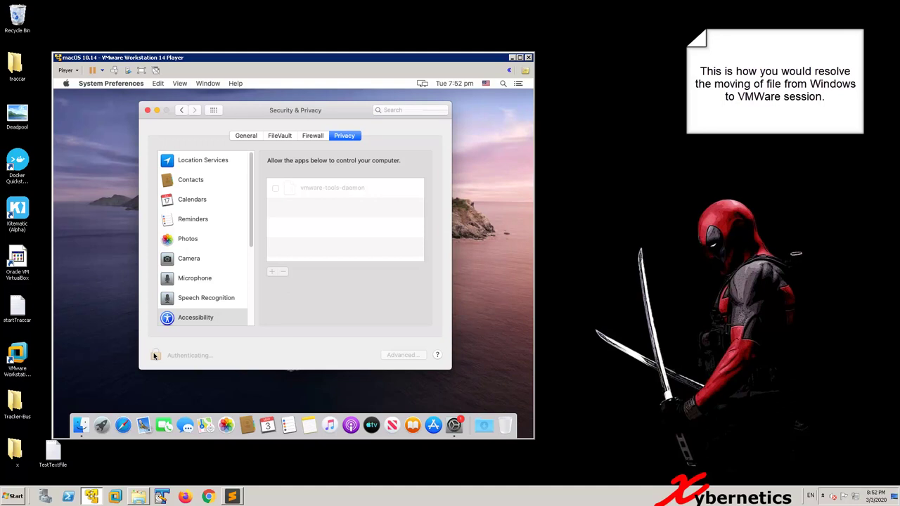
pyautogui.write('password')
pyautogui.press('Return')
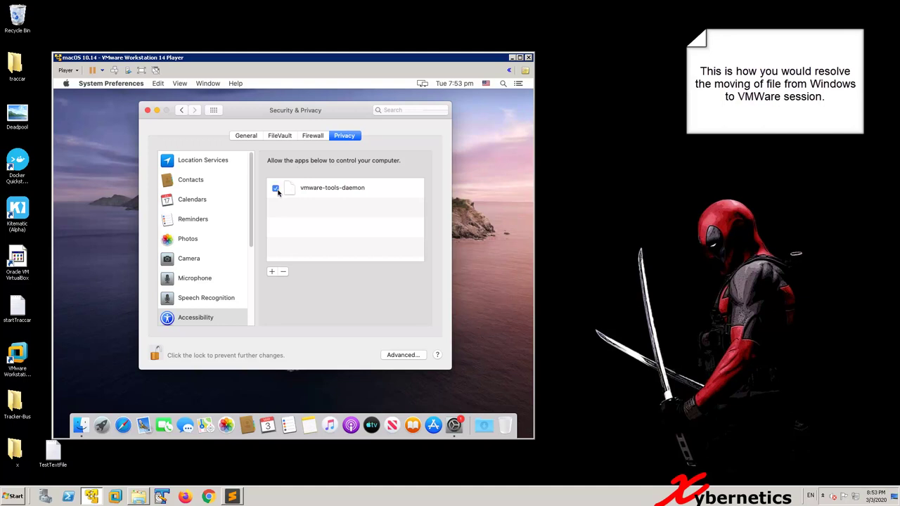
pyautogui.click(147, 111)
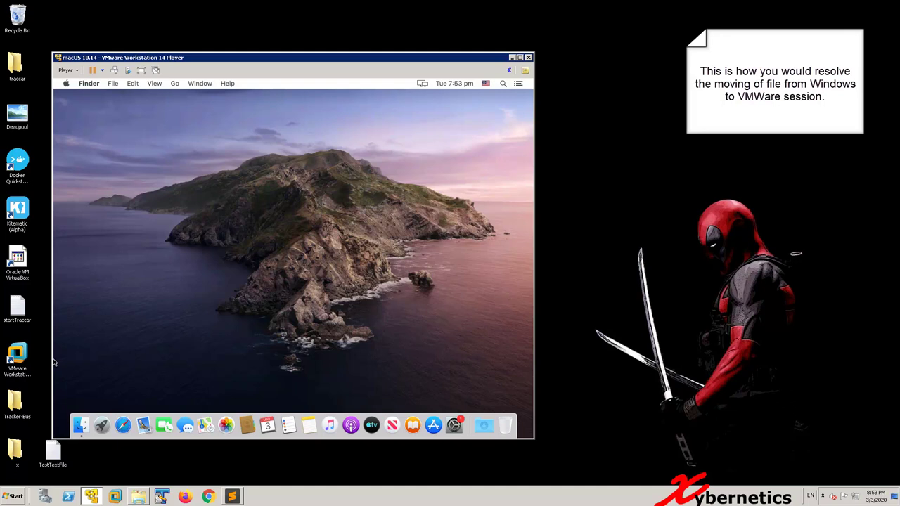
# Step: Drag TestTextFile into the macOS guest, open it in TextEdit to check its text, then close it
pyautogui.moveTo(51, 456); pyautogui.dragTo(161, 371)
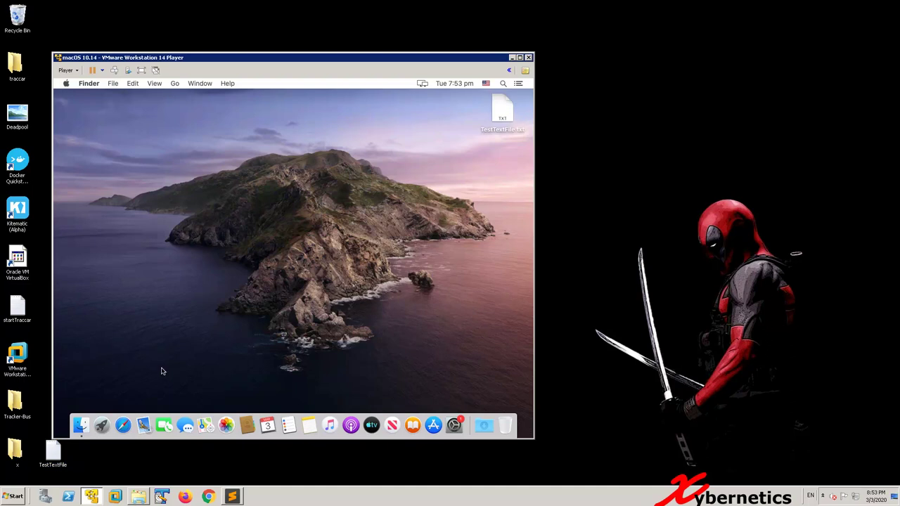
pyautogui.click(504, 111)
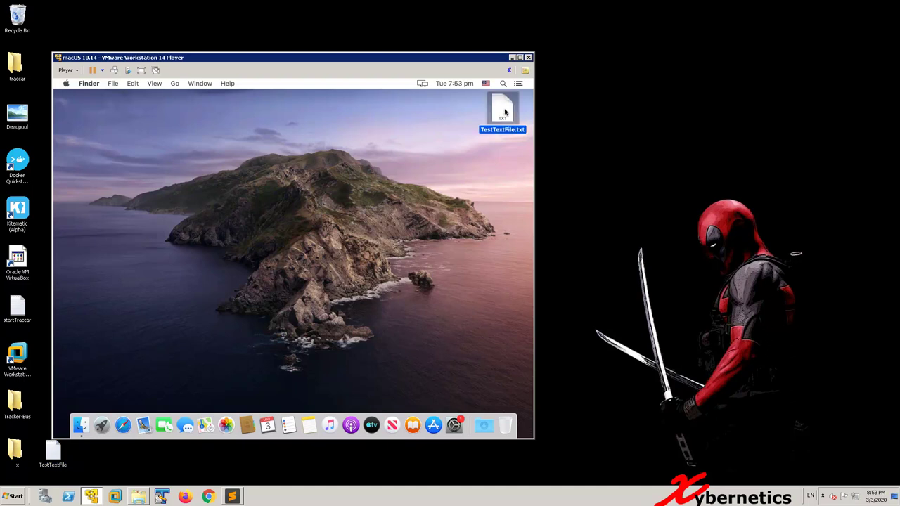
pyautogui.doubleClick(504, 111)
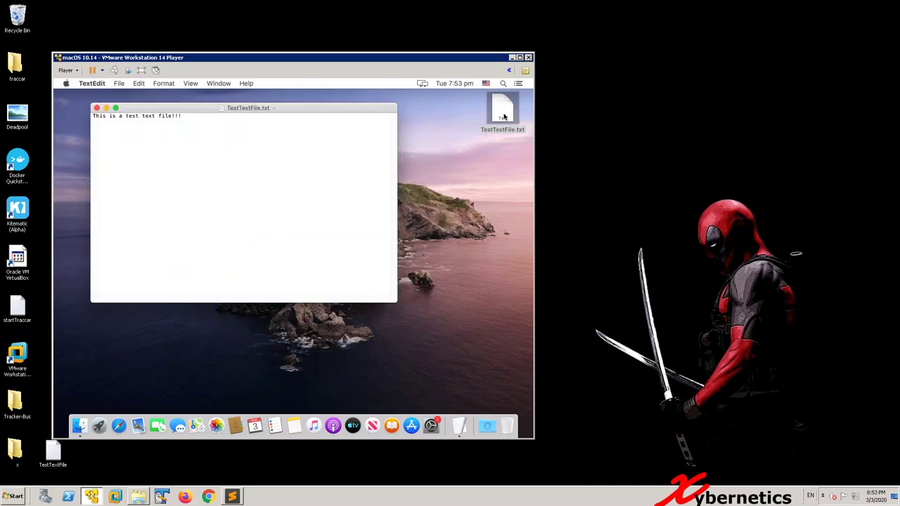
pyautogui.click(97, 108)
# Step: Move TestTextFile.txt to the Trash and permanently empty the Trash
pyautogui.moveTo(502, 112); pyautogui.dragTo(506, 425)
pyautogui.rightClick(506, 426)
pyautogui.click(502, 398)
pyautogui.click(366, 209)
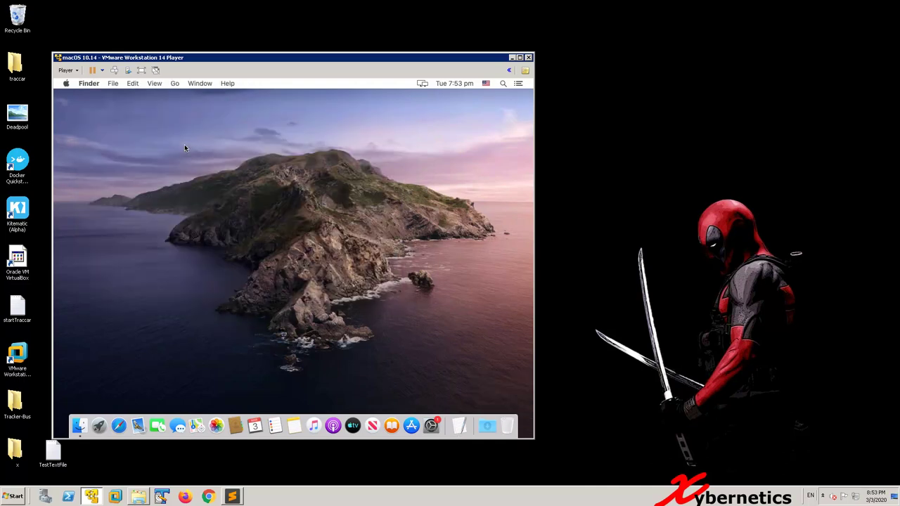
# Step: Choose Reinstall VMware Tools from the Player's Manage menu
pyautogui.click(102, 71)
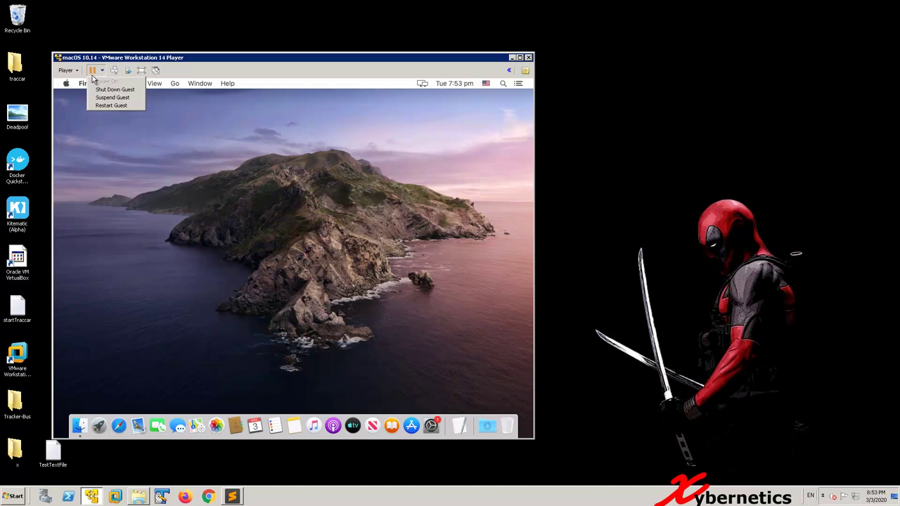
pyautogui.click(81, 73)
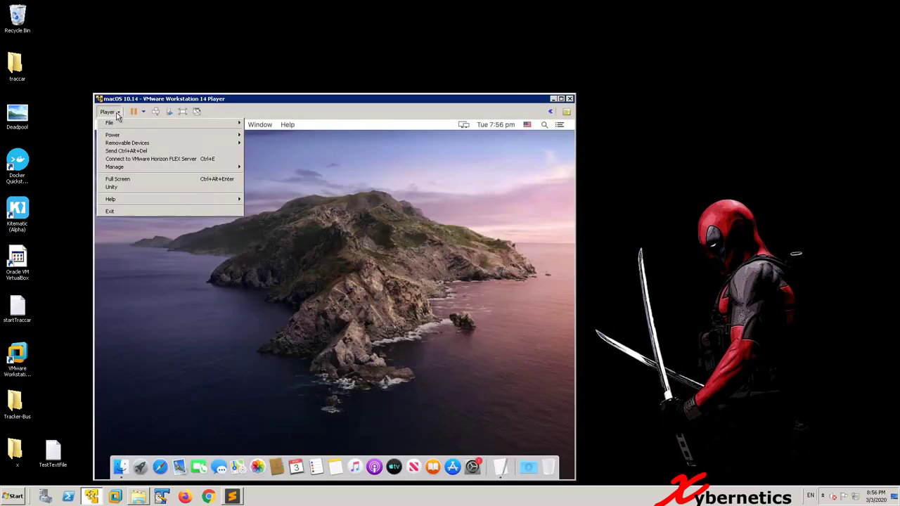
pyautogui.moveTo(198, 167)
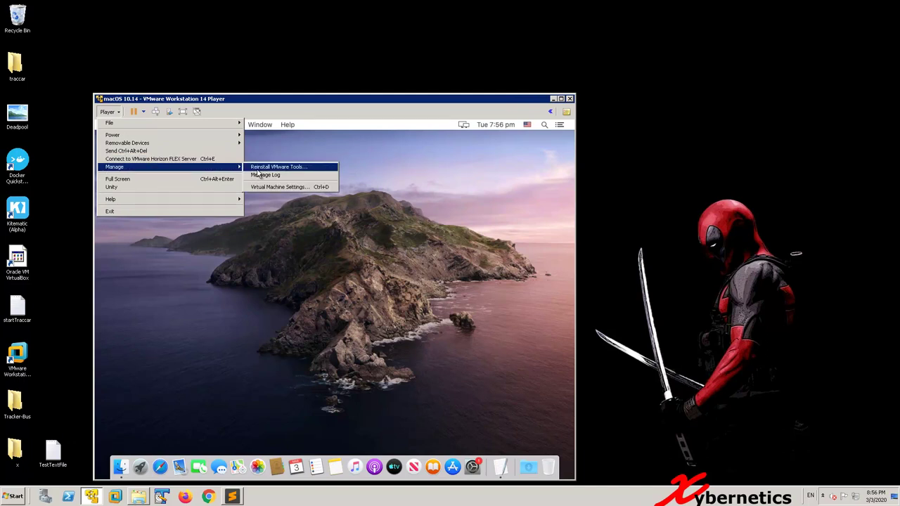
pyautogui.click(257, 168)
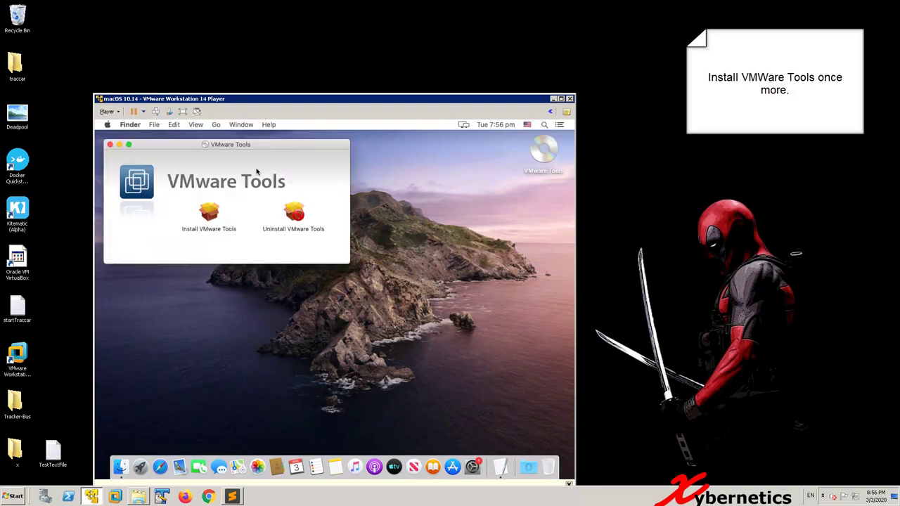
# Step: Run the VMware Tools installer, accepting the required restart and authorising with the admin password
pyautogui.doubleClick(201, 214)
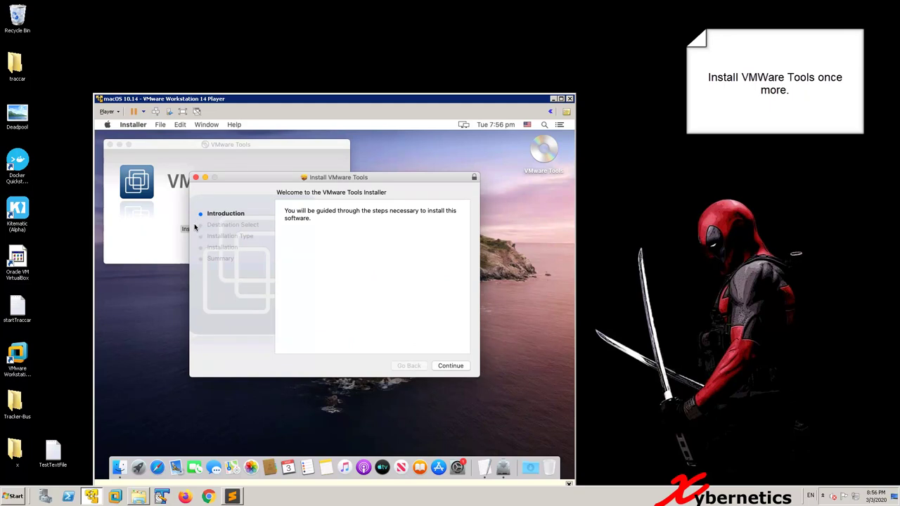
pyautogui.click(453, 366)
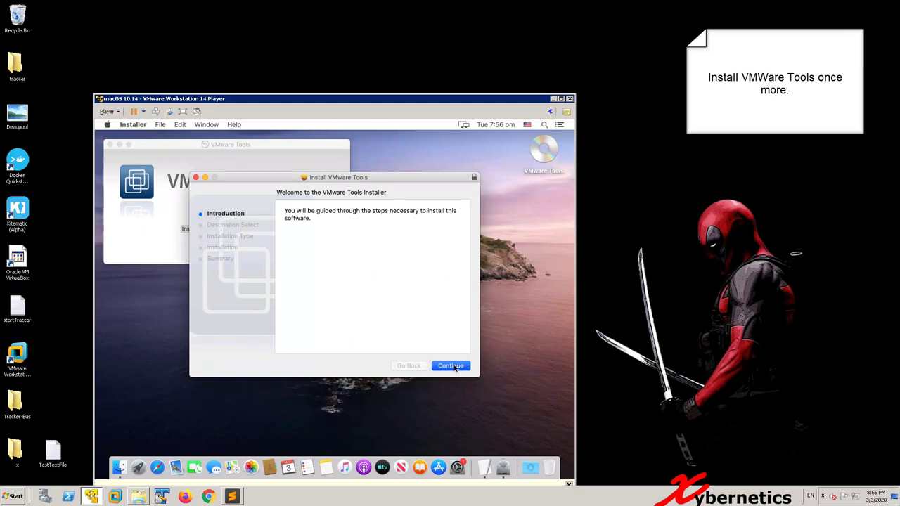
pyautogui.click(453, 367)
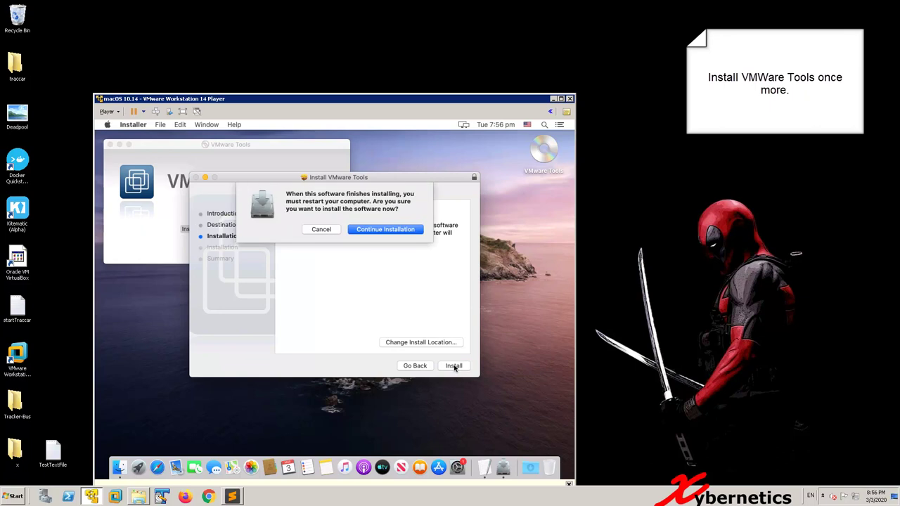
pyautogui.press('Return')
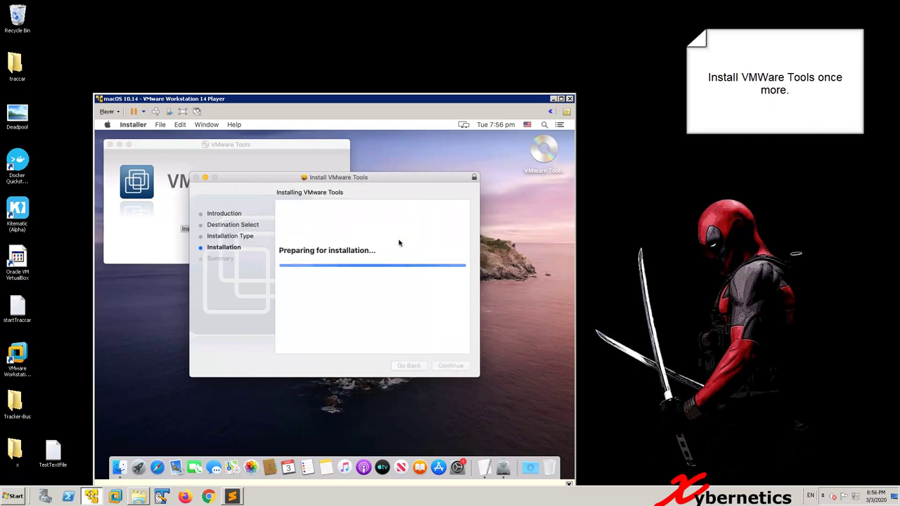
pyautogui.click(395, 252)
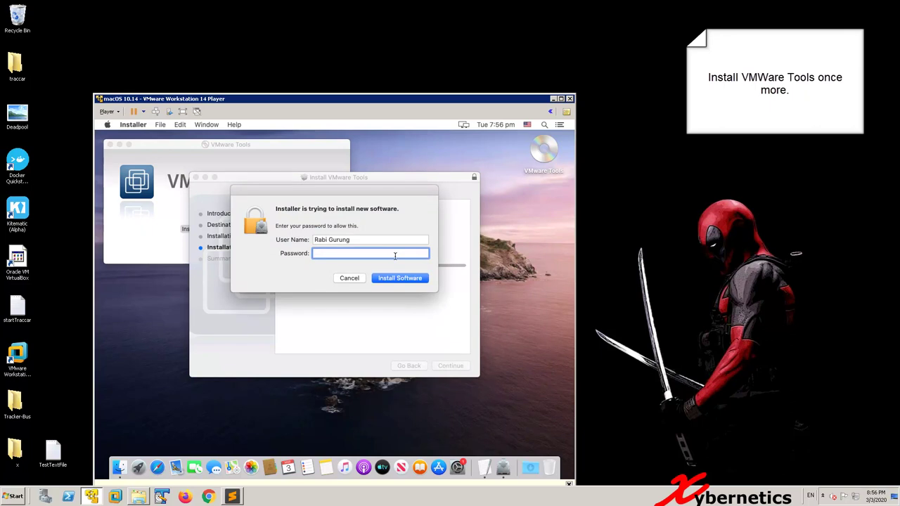
pyautogui.write('********')
pyautogui.press('Return')
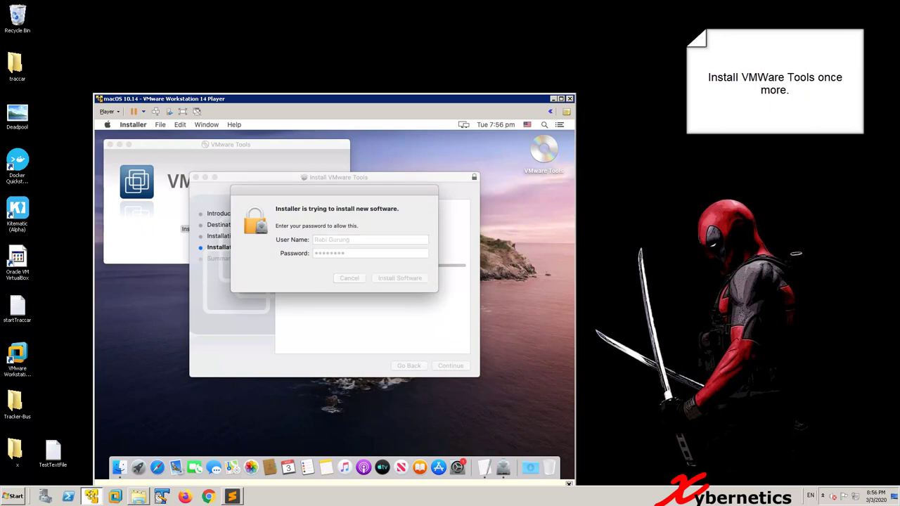
pyautogui.click(401, 254)
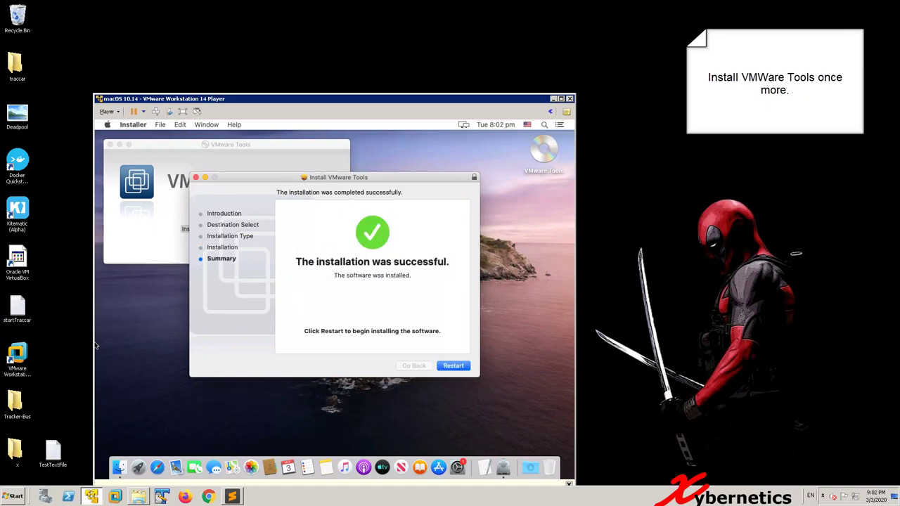
# Step: Restart the macOS guest and log back in with the account password
pyautogui.click(453, 366)
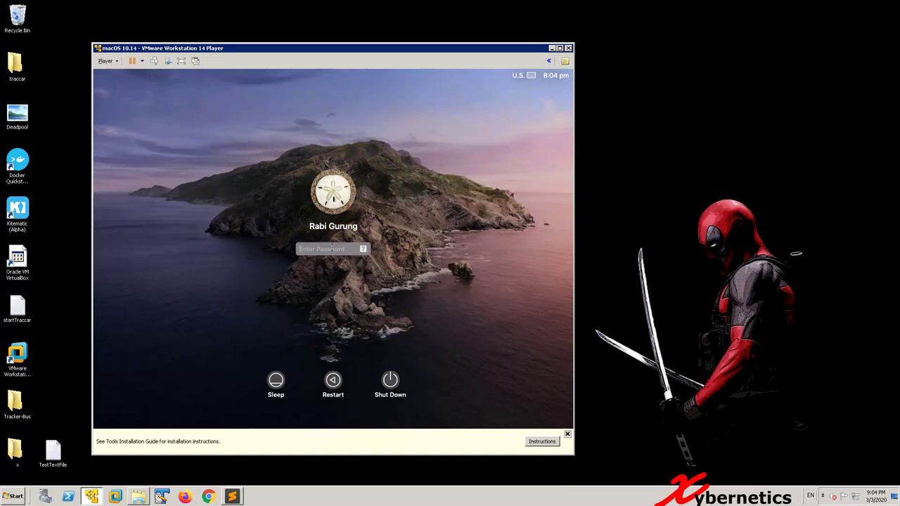
pyautogui.write('********')
pyautogui.press('Return')
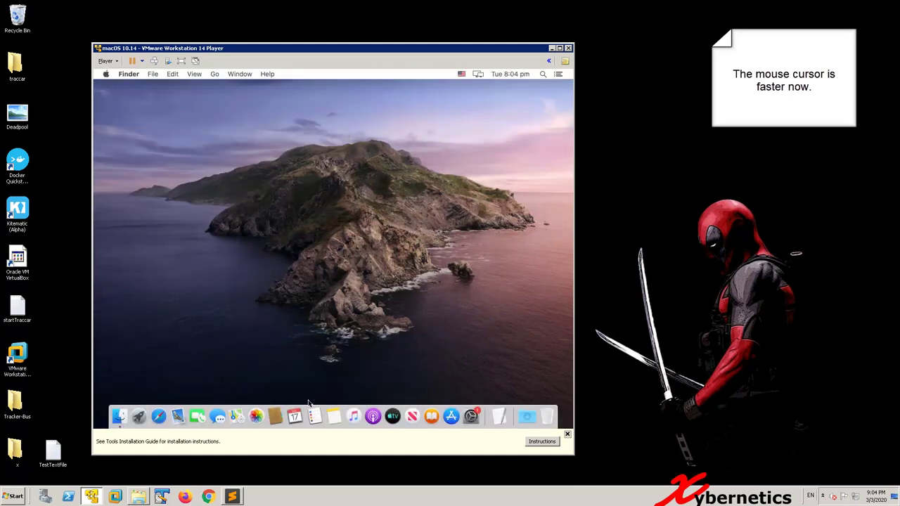
# Step: Launch Safari from Launchpad and load google.ca
pyautogui.click(139, 416)
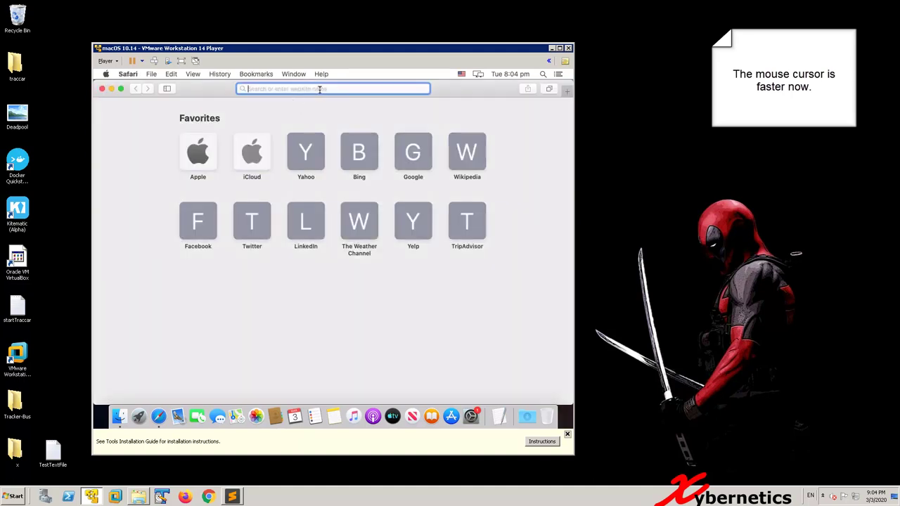
pyautogui.write('google.ca')
pyautogui.press('Return')
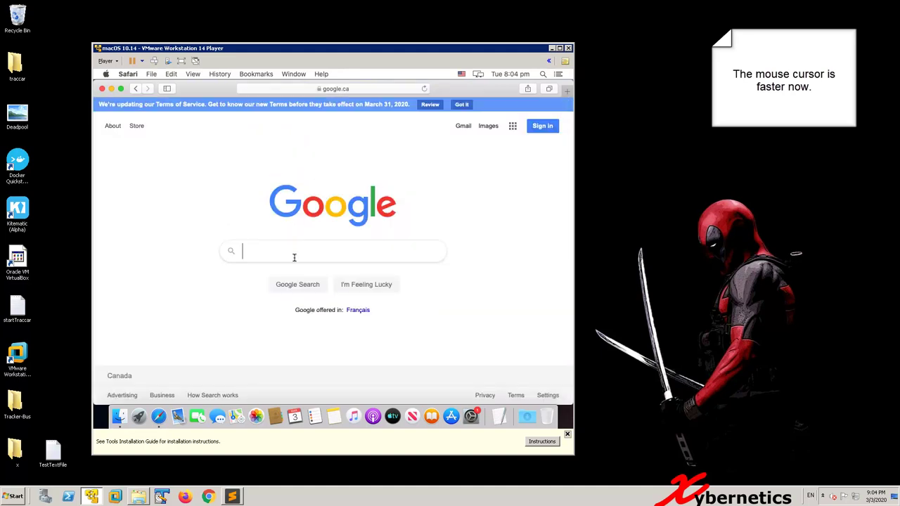
# Step: Search Google for 'abc news' and scroll down through the results
pyautogui.write('bc news')
pyautogui.press('Return')
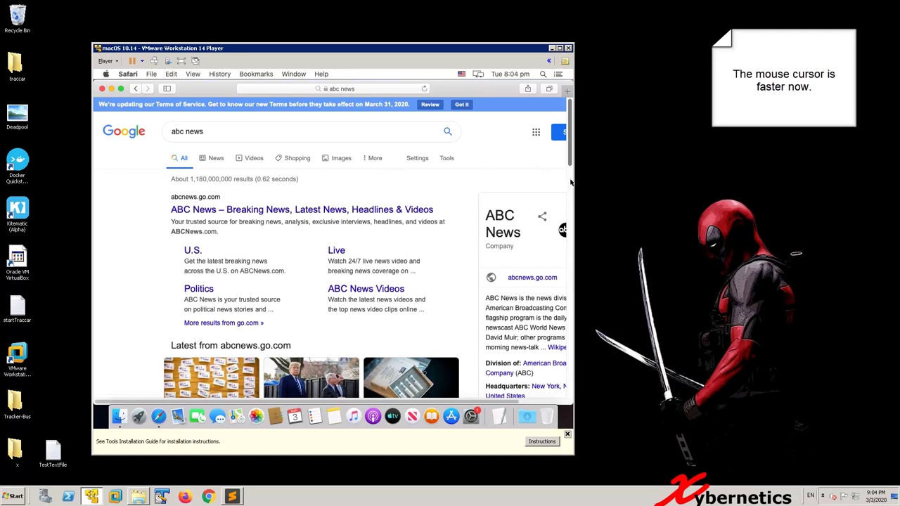
pyautogui.scroll(-5, 570, 183)
pyautogui.scroll(-2, 357, 279)
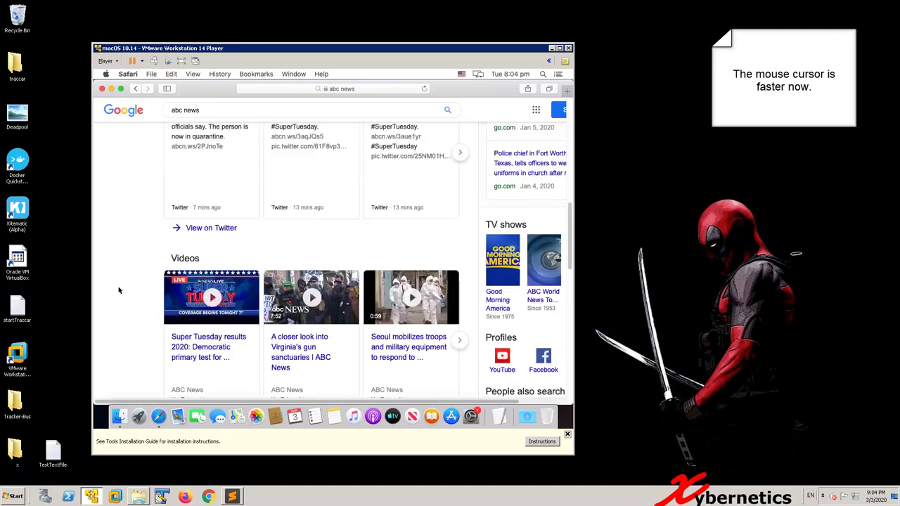
pyautogui.scroll(-1, 358, 279)
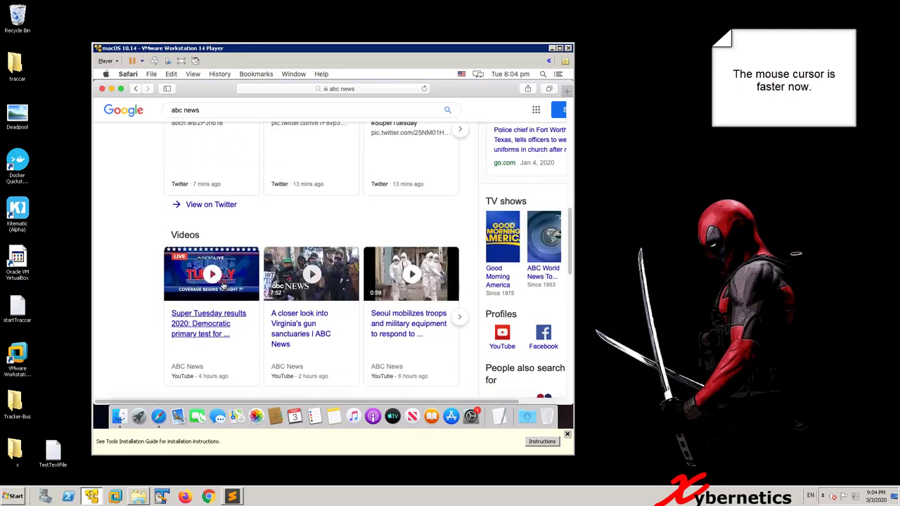
pyautogui.scroll(-1, 224, 284)
pyautogui.scroll(-6, 224, 284)
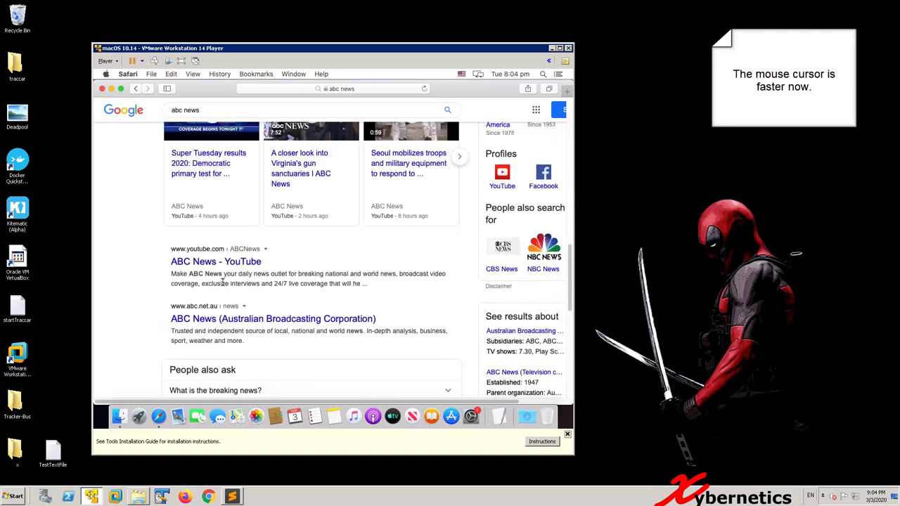